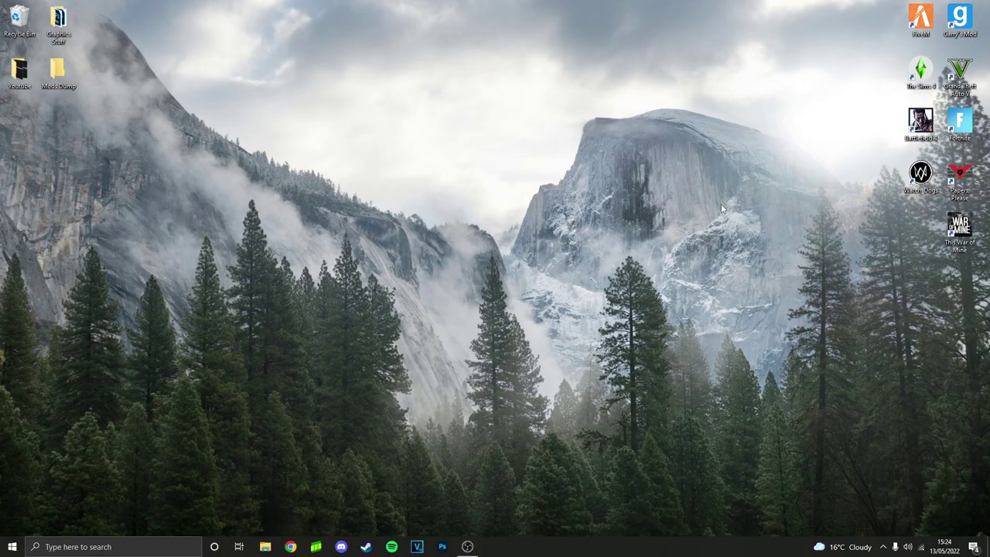
- In Chrome, search Google for 'littlemssam's ultrasound mod' using the suggestion from 'little'
click(290, 546)
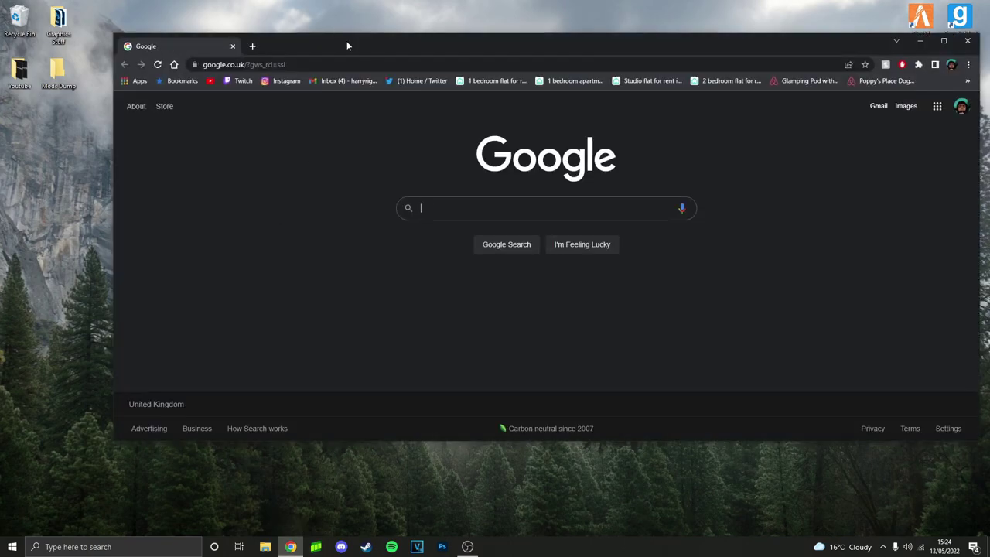
text(little)
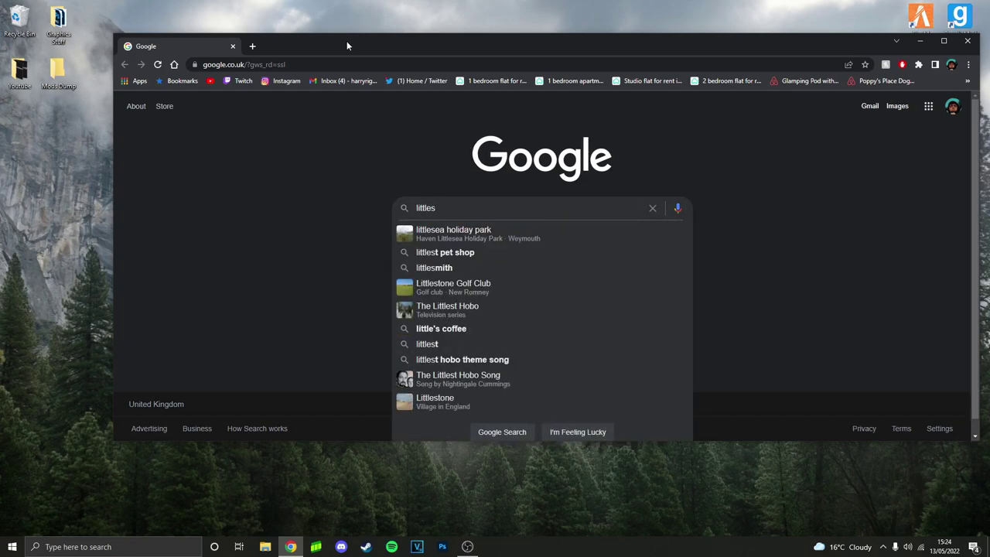
key(Down)
key(Return)
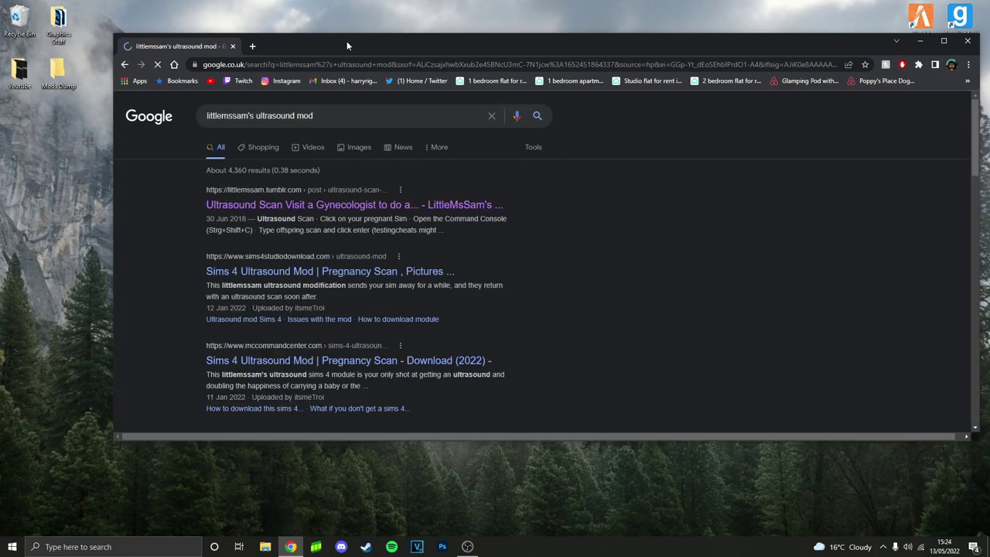
- Open LittleMsSam's ultrasound scan mod post on Tumblr and download its zip via Google Drive
click(404, 212)
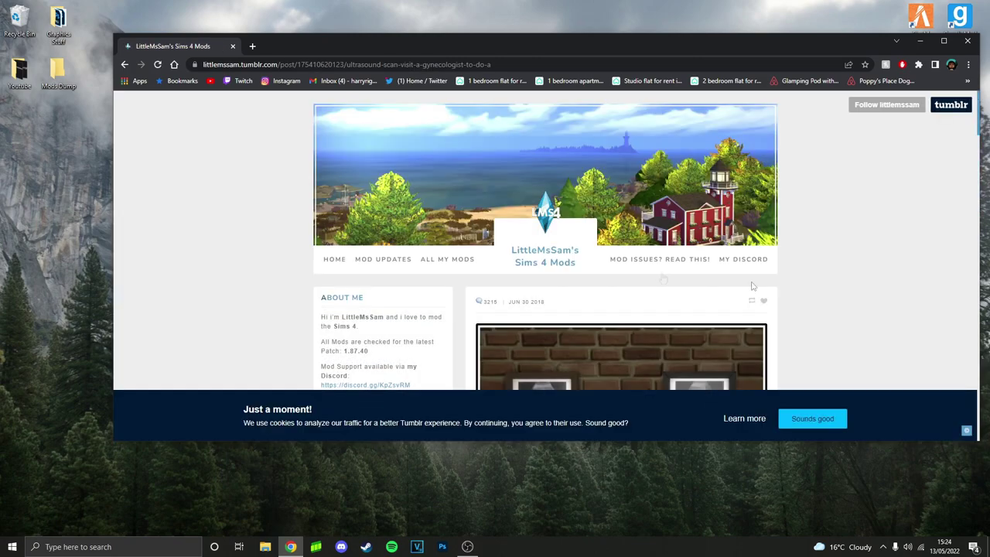
scroll(804, 246, down, 10)
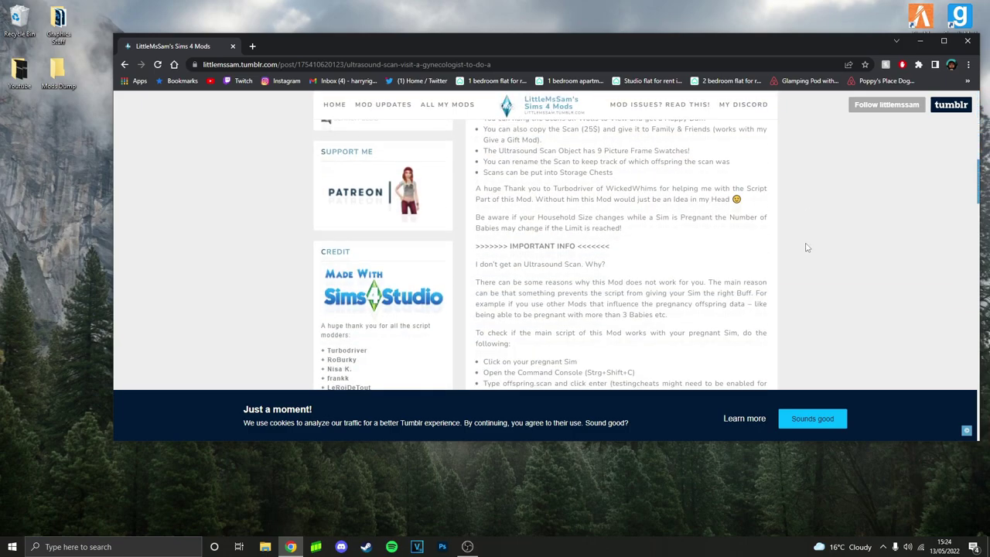
scroll(806, 247, down, 3)
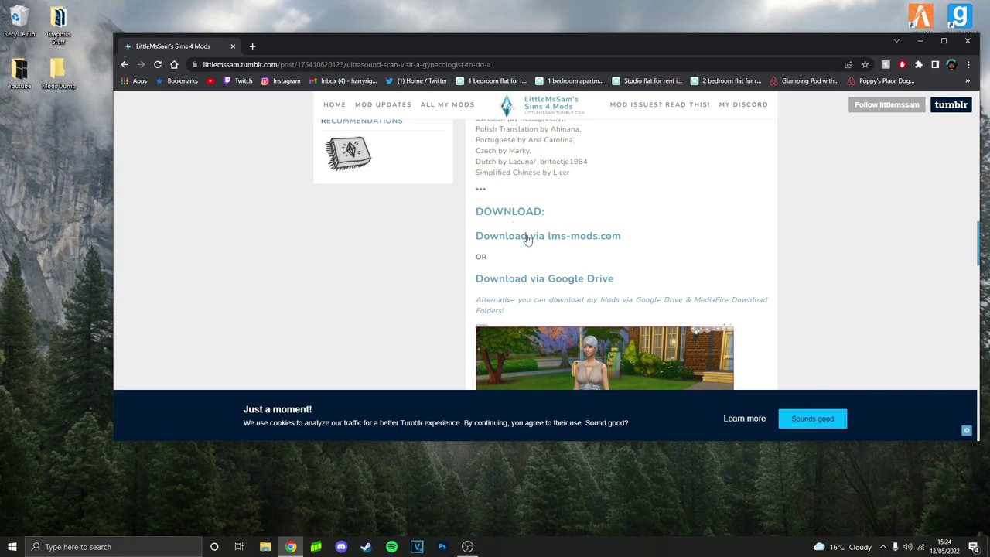
click(569, 286)
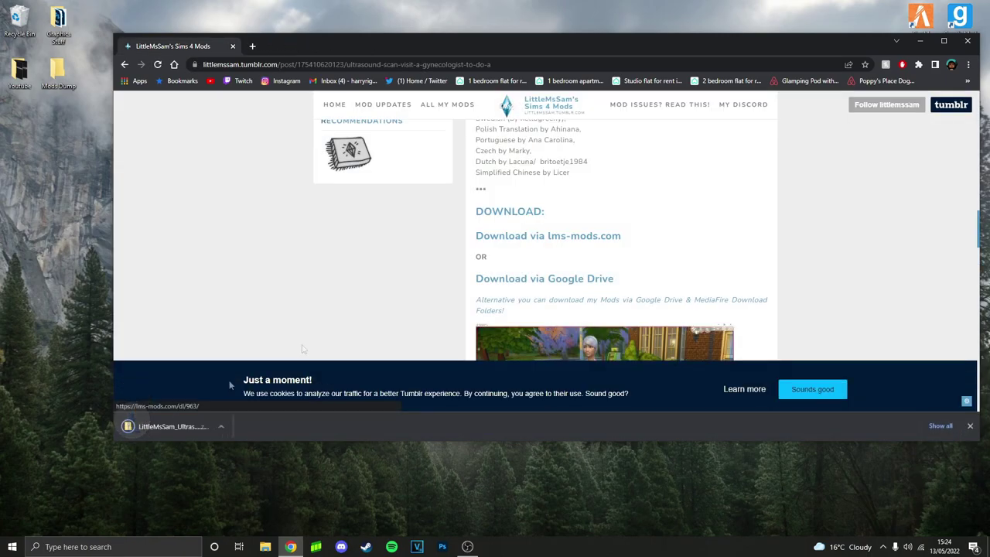
click(920, 40)
- Go to Documents > Electronic Arts > The Sims 4 > Mods in File Explorer
click(265, 547)
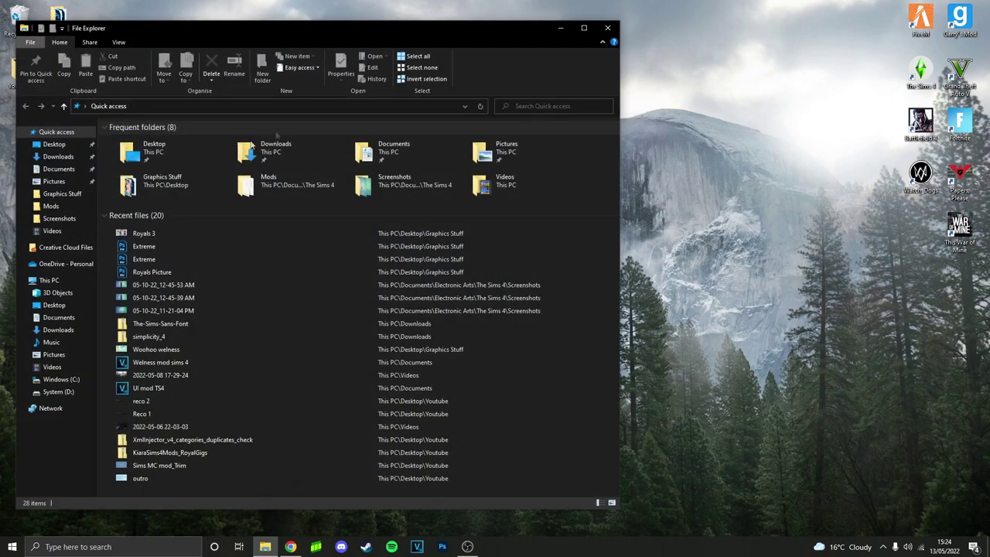
click(62, 170)
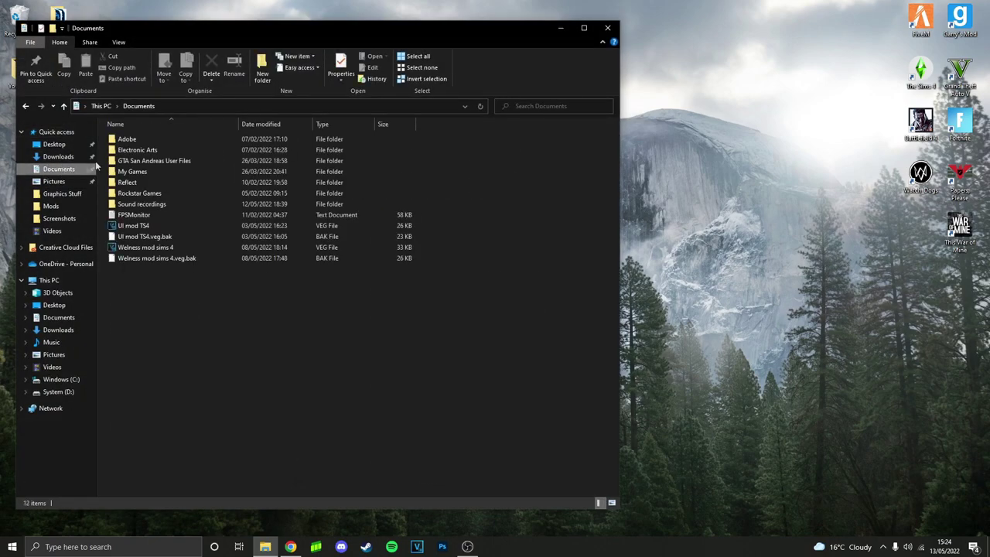
double_click(147, 152)
double_click(146, 140)
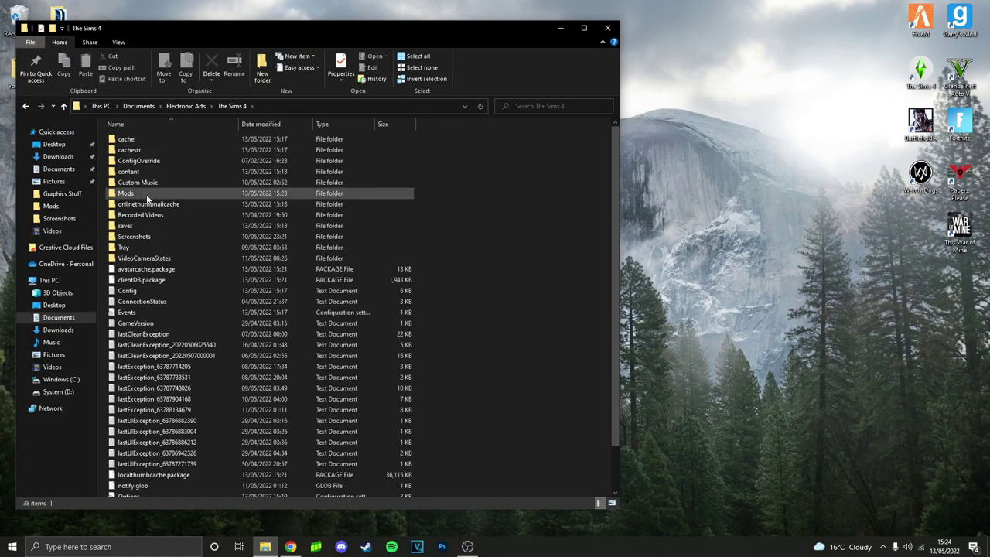
double_click(146, 194)
- Create a new folder named 'Ultrasound' inside the Mods folder
right_click(196, 364)
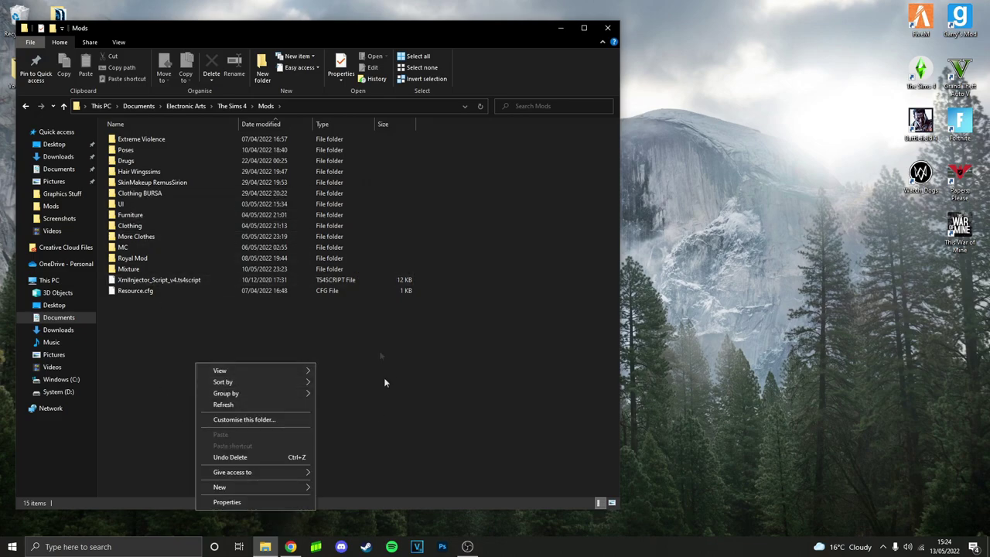
mouse_move(294, 486)
click(327, 489)
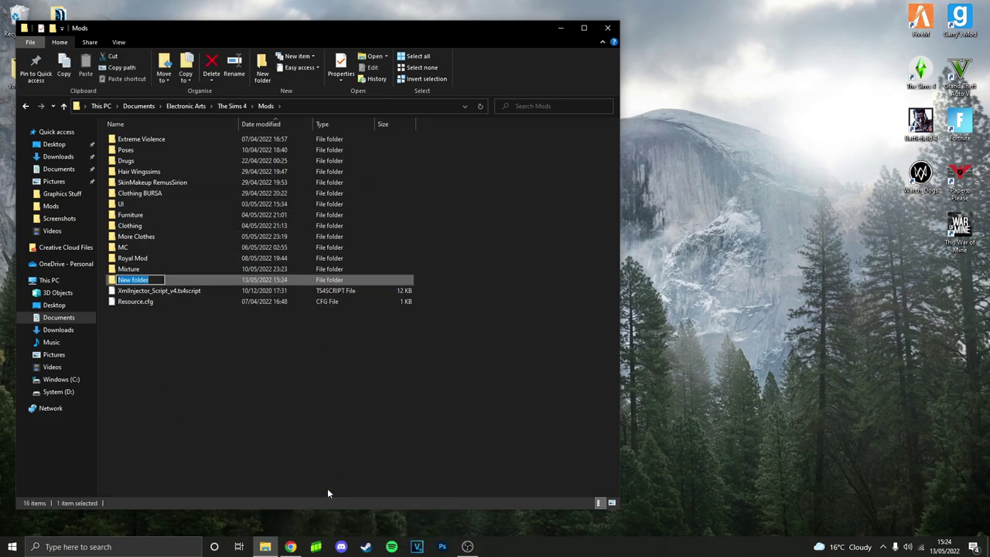
text(UI)
text(asoubd)
key(BackSpace)
text(nd)
key(Return)
- Drag the downloaded mod zip from Chrome onto the desktop and close the browser
click(290, 547)
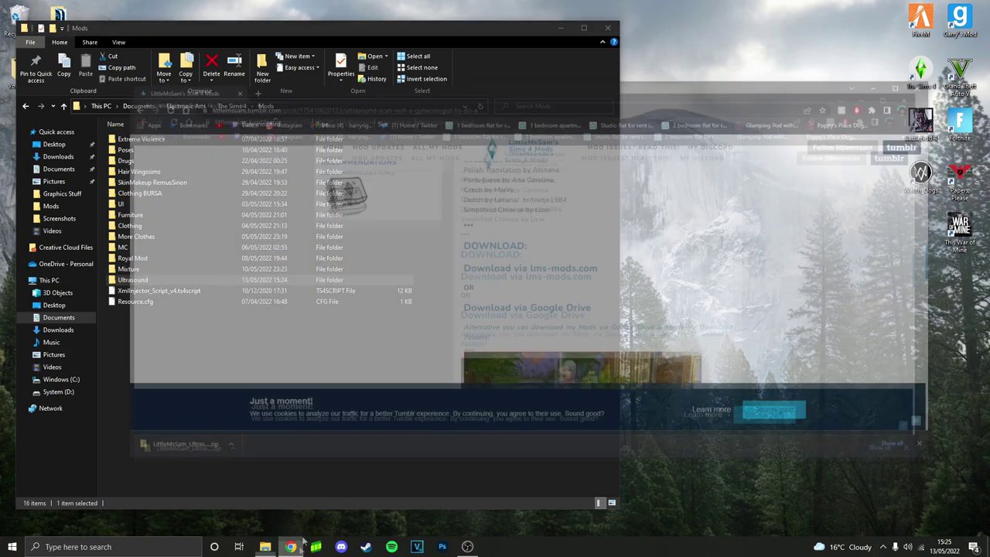
drag(624, 43, 614, 35)
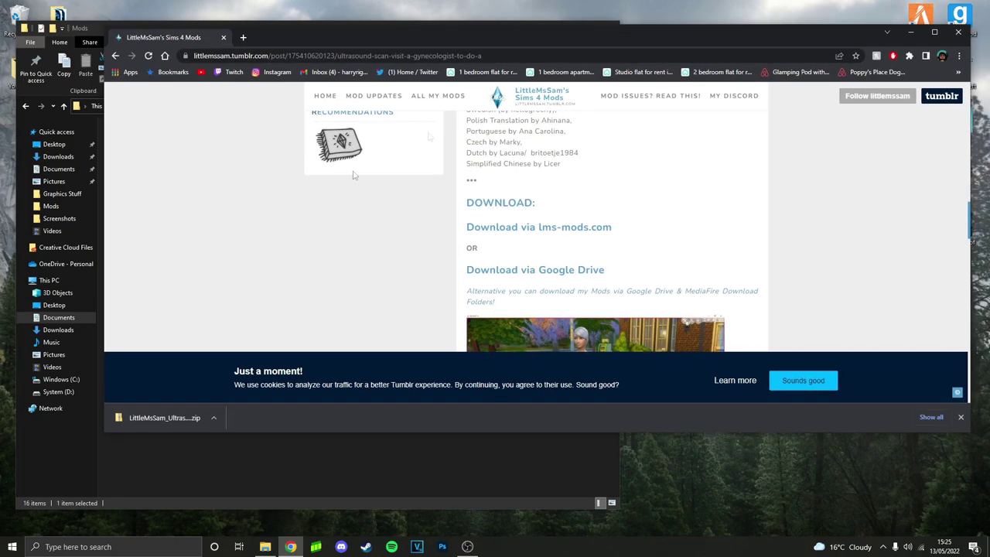
mouse_move(192, 415)
mouse_down()
mouse_move(490, 410)
mouse_move(765, 469)
mouse_up()
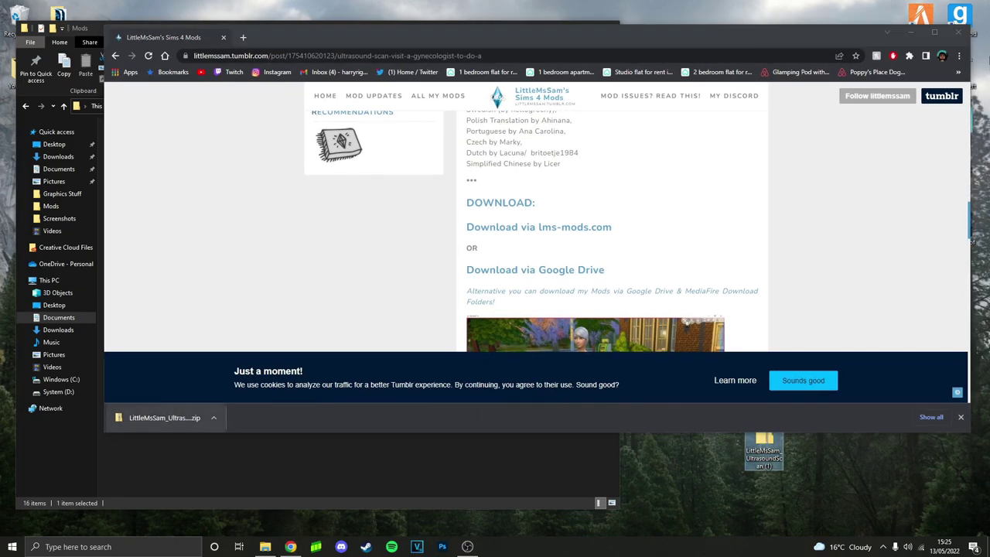
click(958, 33)
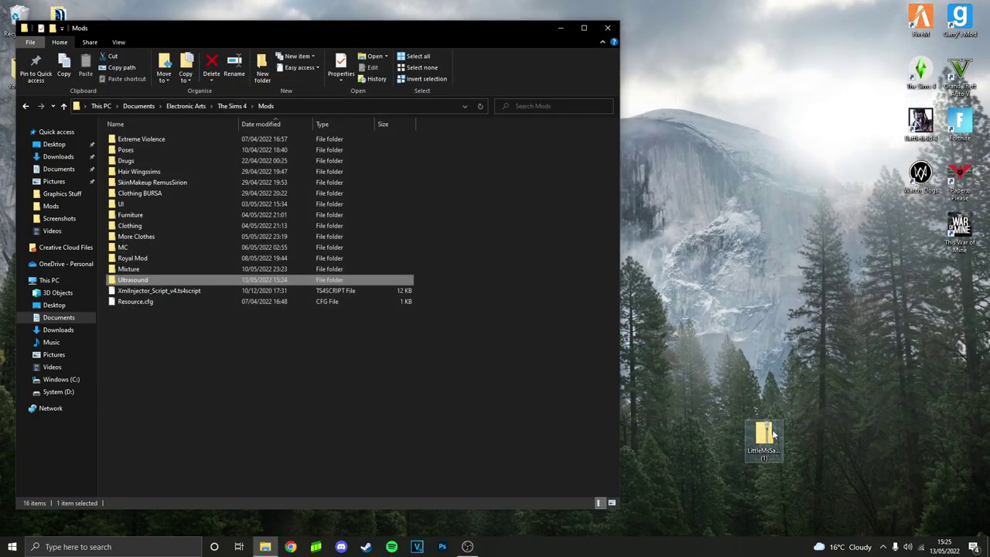
- Extract the zip with Extract All into Documents\Electronic Arts\The Sims 4\Mods\Ultrasound
right_click(773, 435)
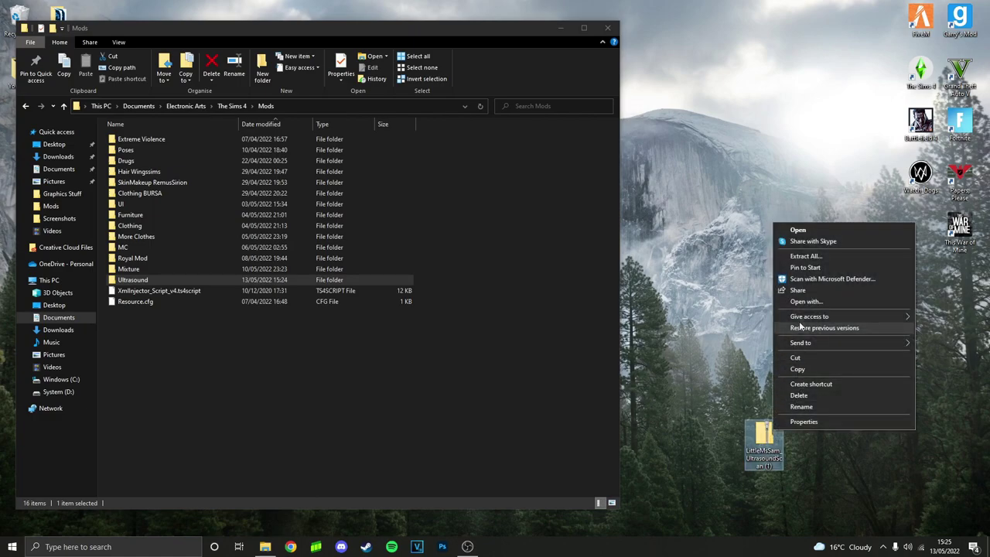
click(804, 256)
click(624, 230)
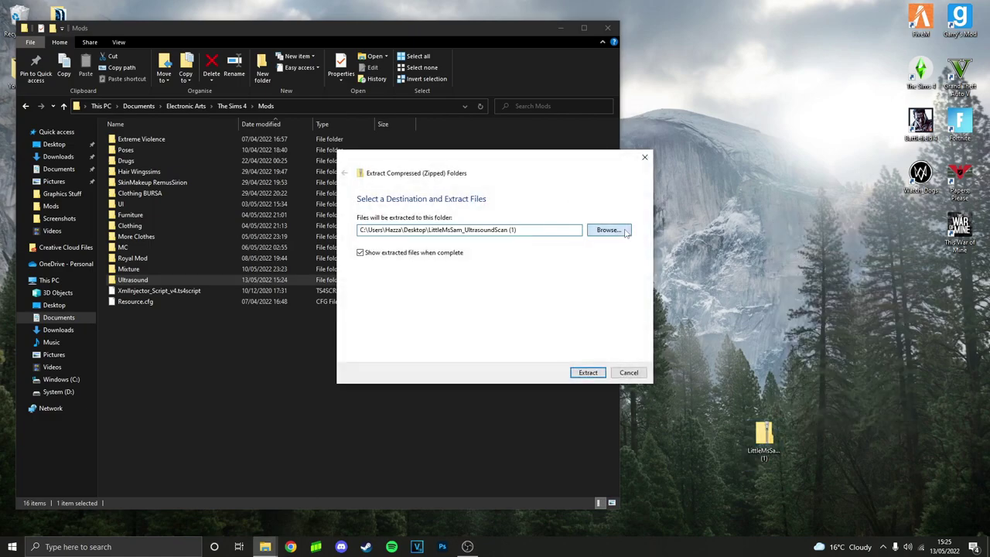
click(462, 253)
double_click(462, 253)
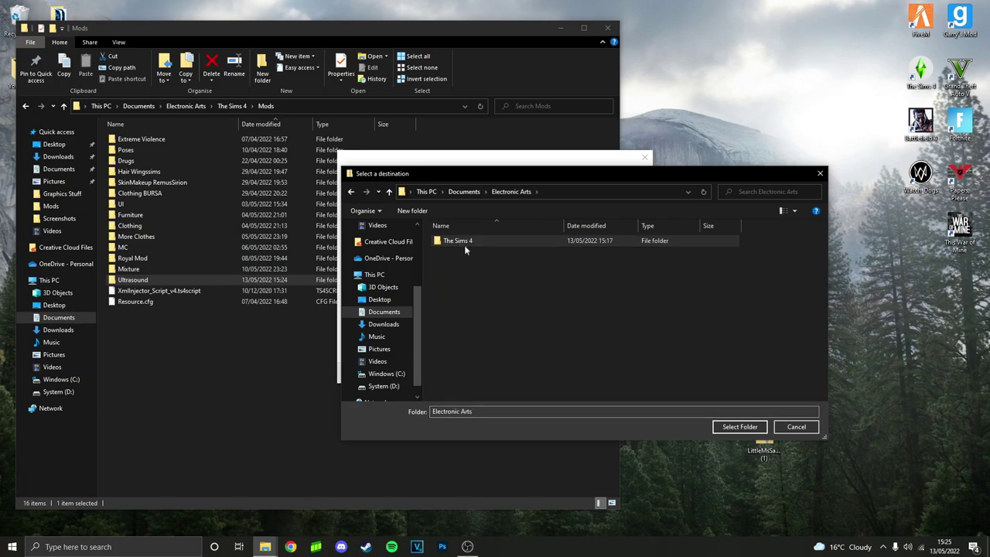
click(384, 311)
double_click(459, 251)
double_click(460, 241)
double_click(451, 295)
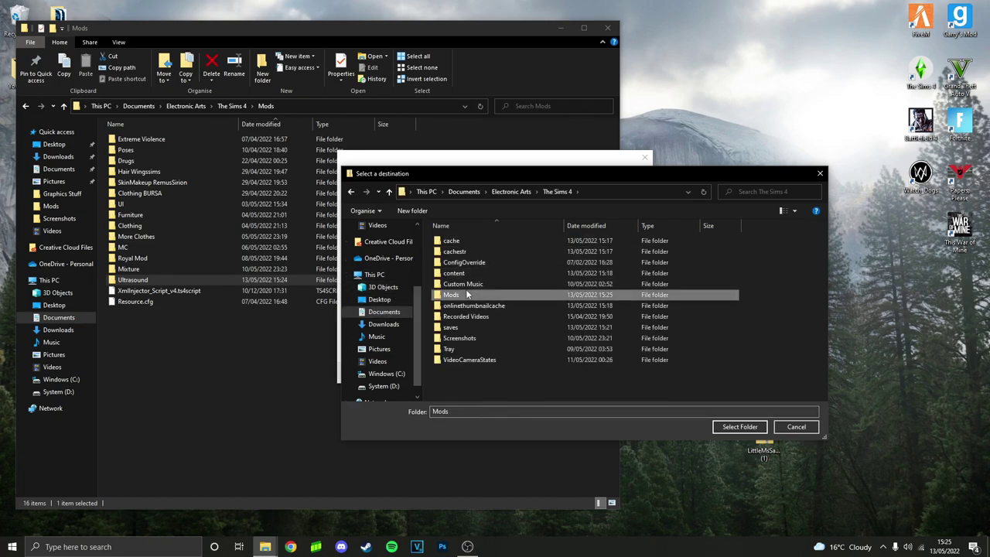
double_click(470, 386)
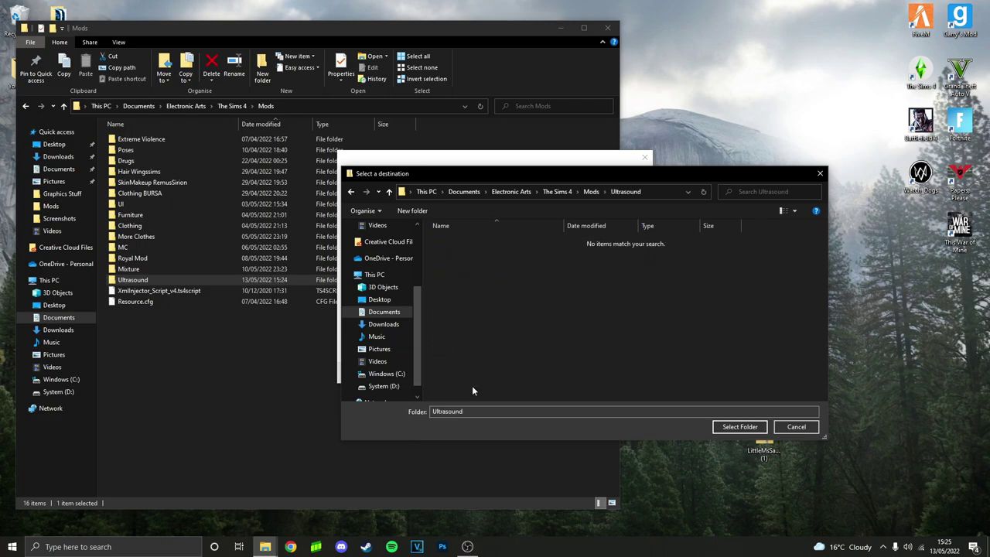
click(727, 427)
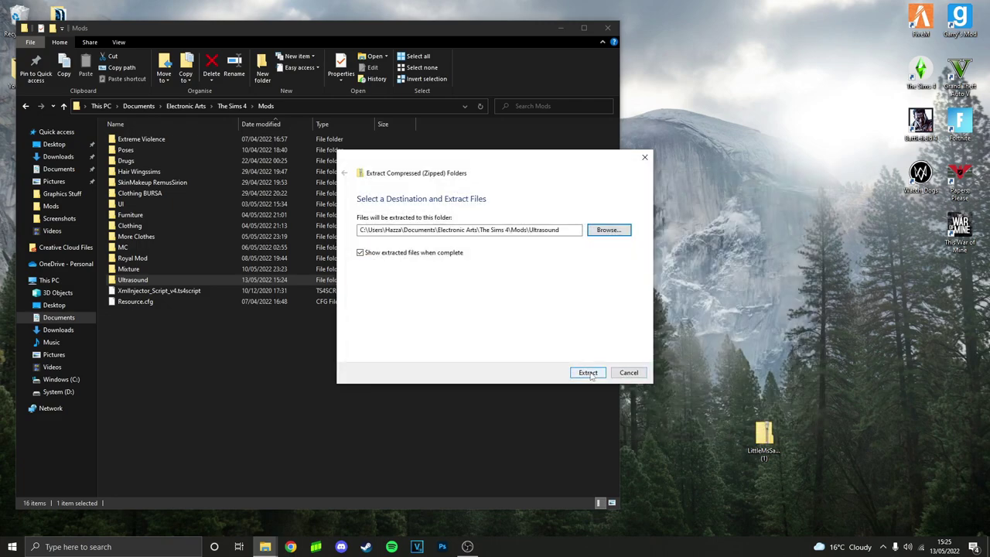
click(589, 373)
- Check the extracted mod files, close both Explorer windows, and move the zip icon top-left
mouse_move(225, 246)
mouse_down()
mouse_move(216, 137)
mouse_move(219, 224)
mouse_move(190, 155)
mouse_move(200, 200)
mouse_move(207, 164)
mouse_up()
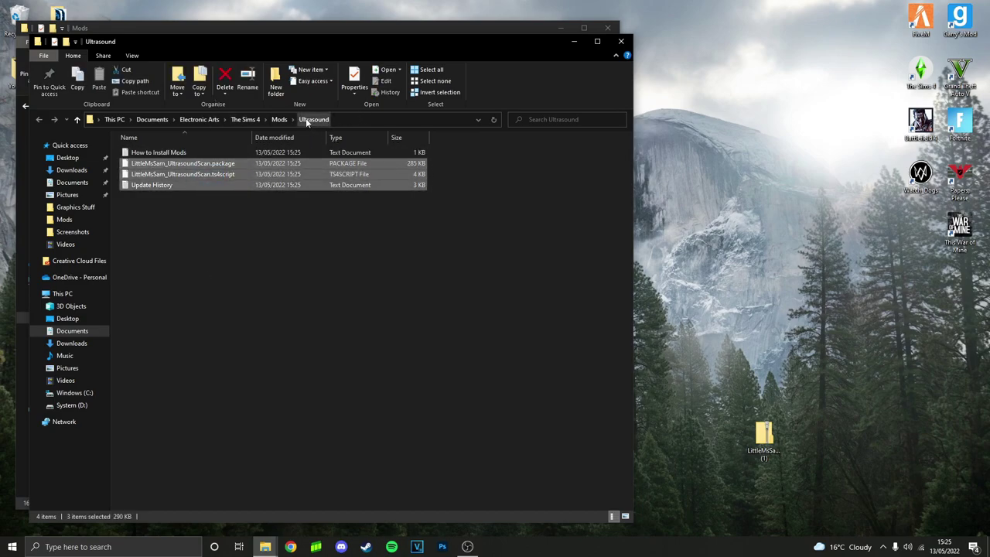
click(279, 120)
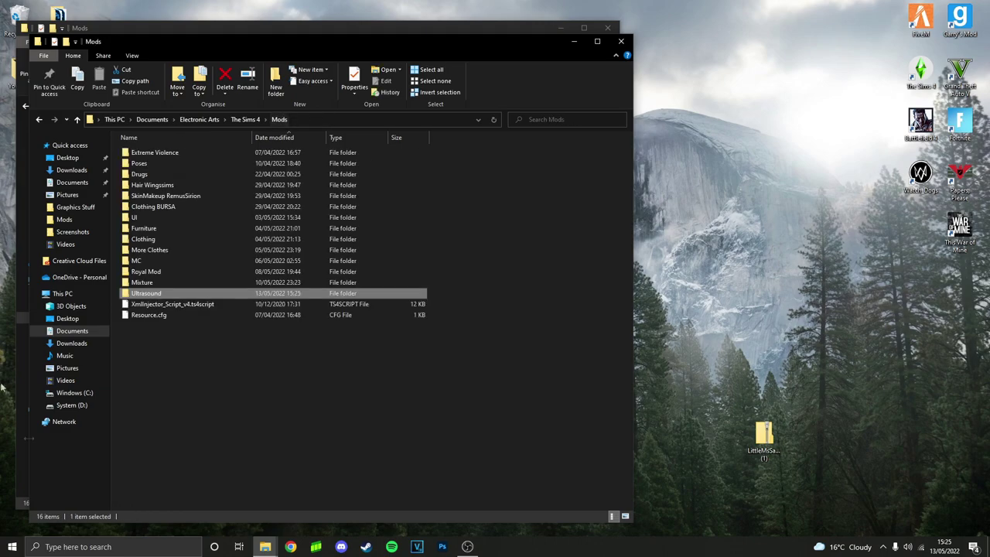
click(621, 41)
click(608, 28)
drag(764, 438, 37, 138)
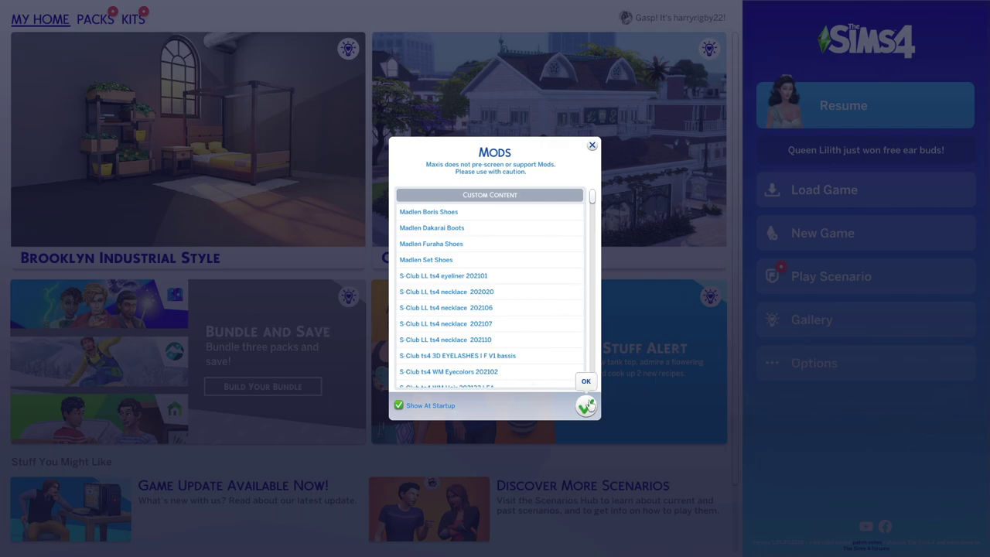
- Confirm Enable Custom Content and Mods and Script Mods Allowed in Game Options, then apply
click(588, 408)
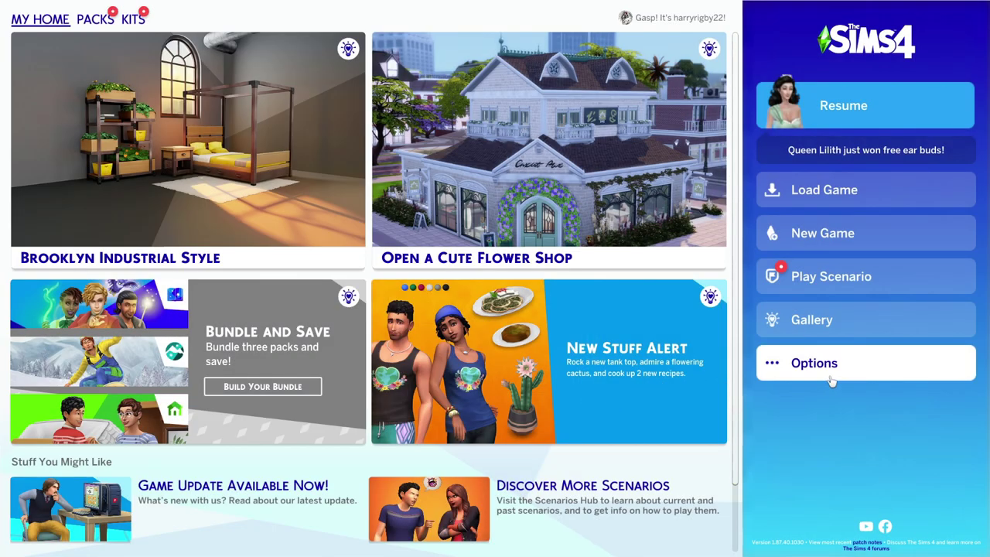
click(843, 370)
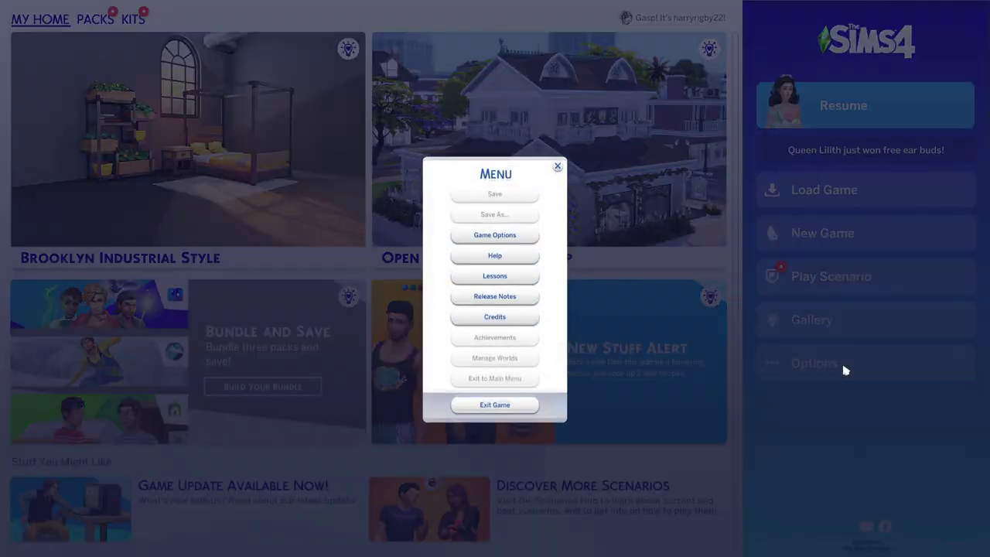
click(521, 238)
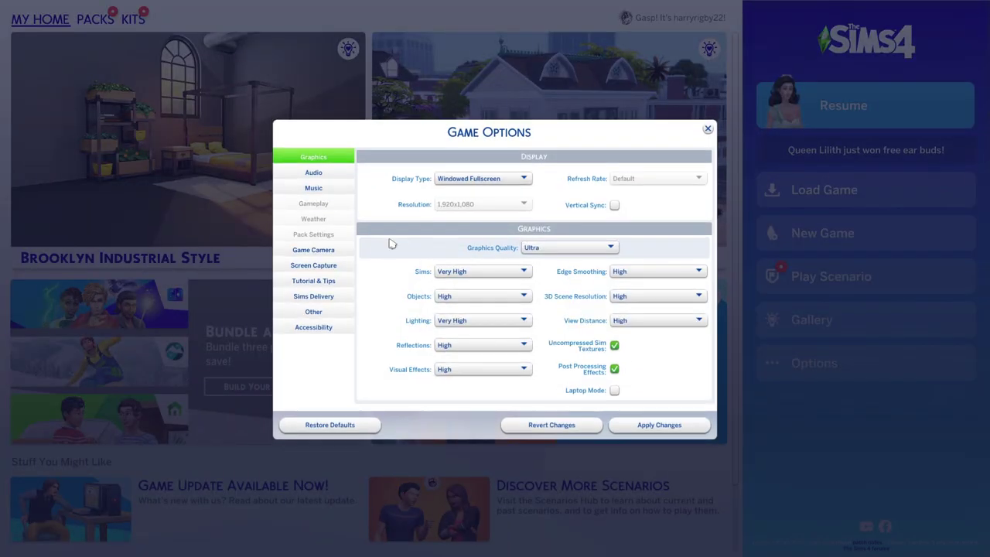
click(337, 317)
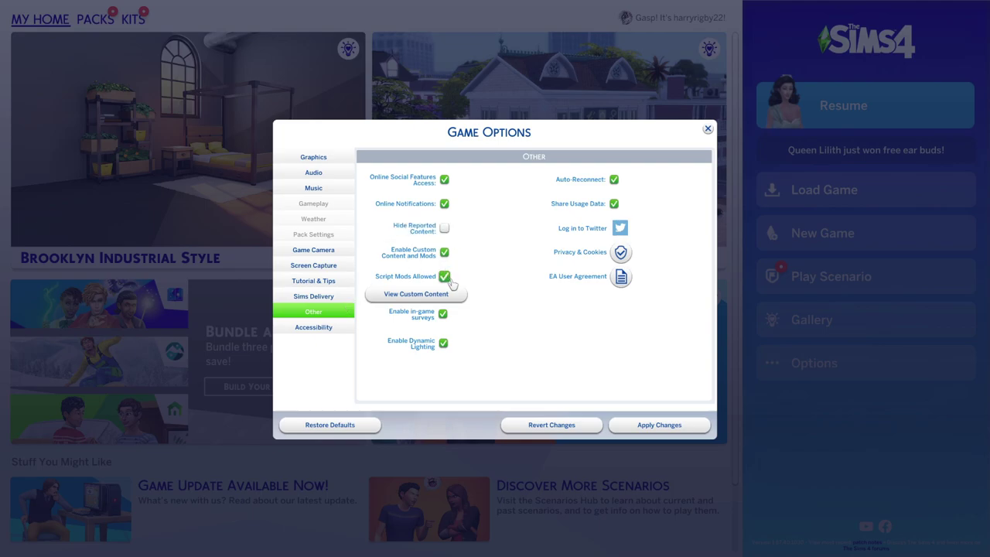
click(681, 428)
click(707, 129)
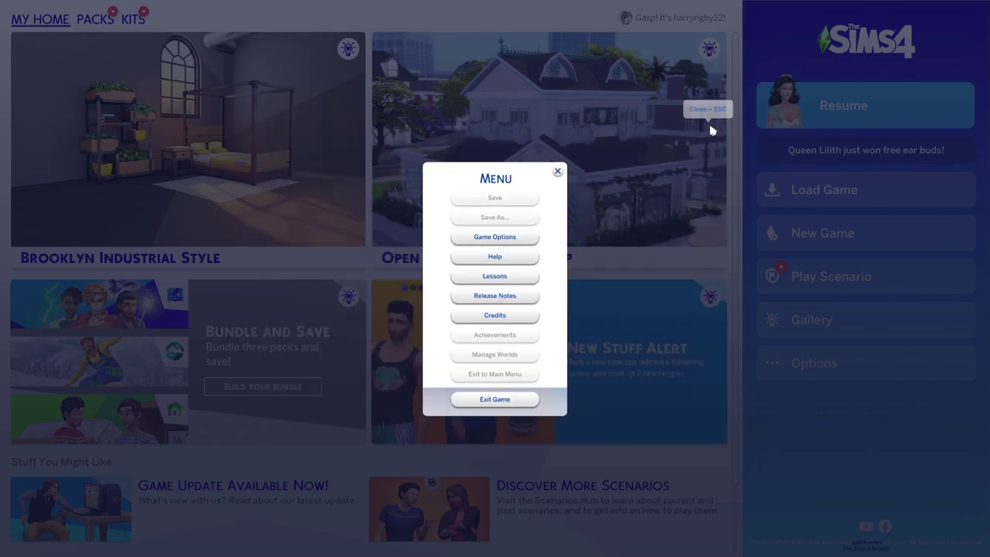
click(556, 172)
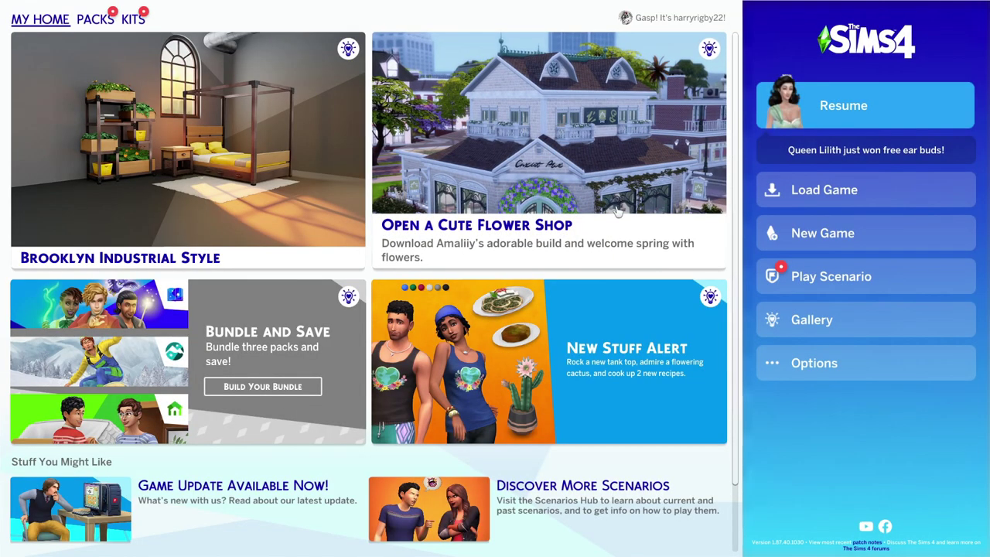
- Resume the game and book a Visit a Gynecologist trip with the Sim's partner
key(Escape)
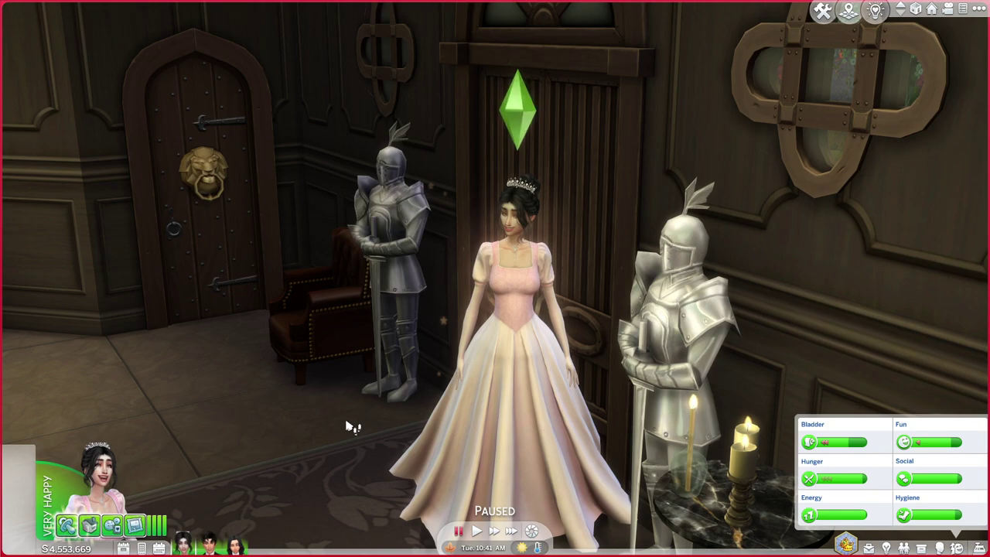
click(143, 549)
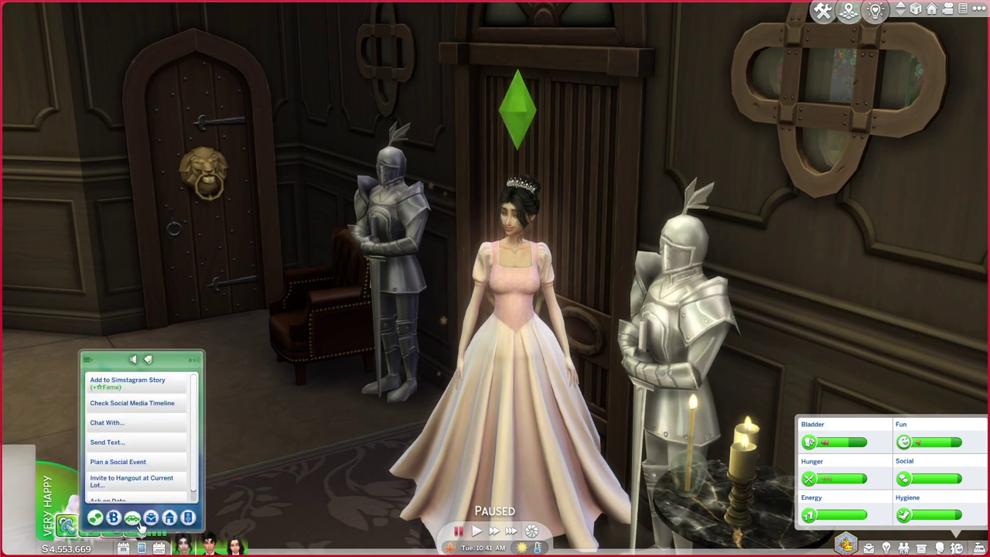
click(135, 519)
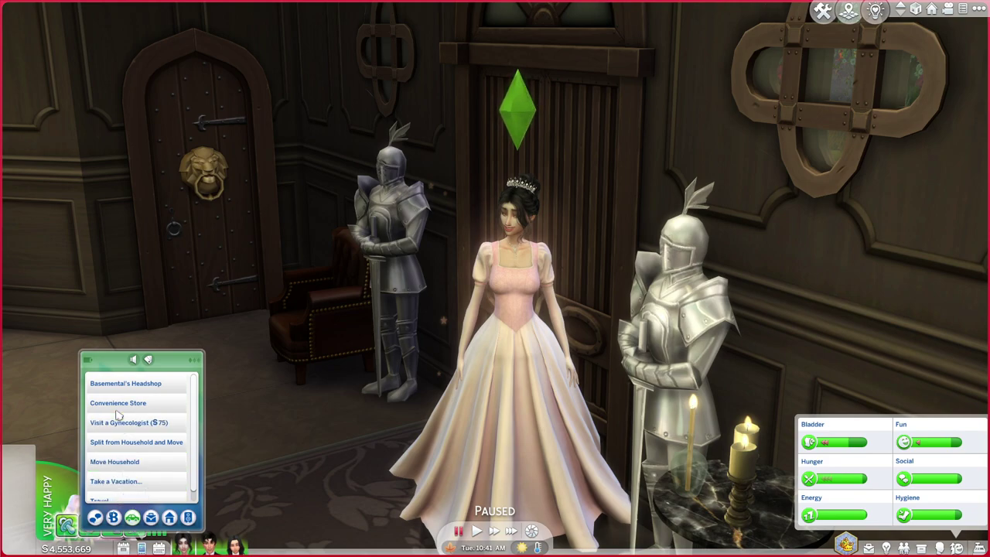
click(163, 430)
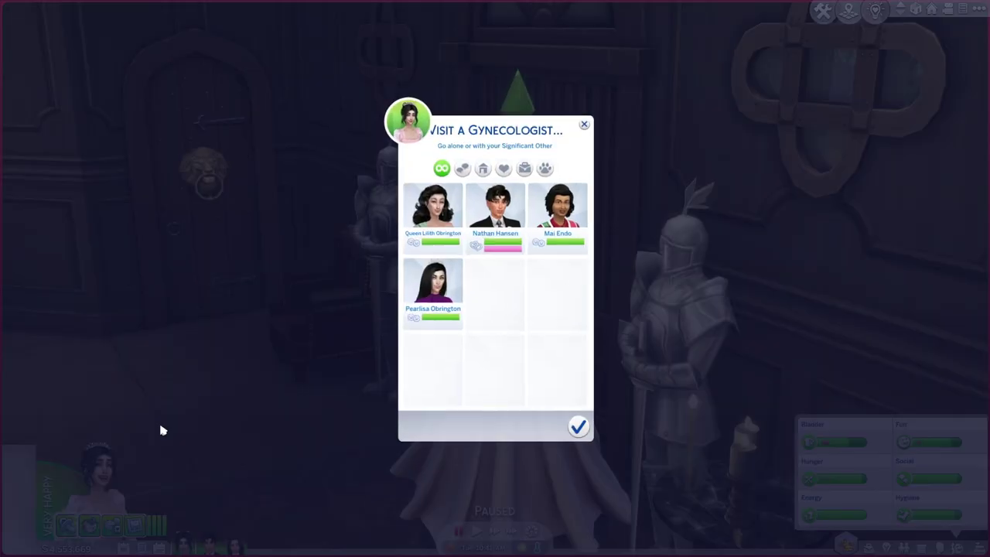
click(506, 192)
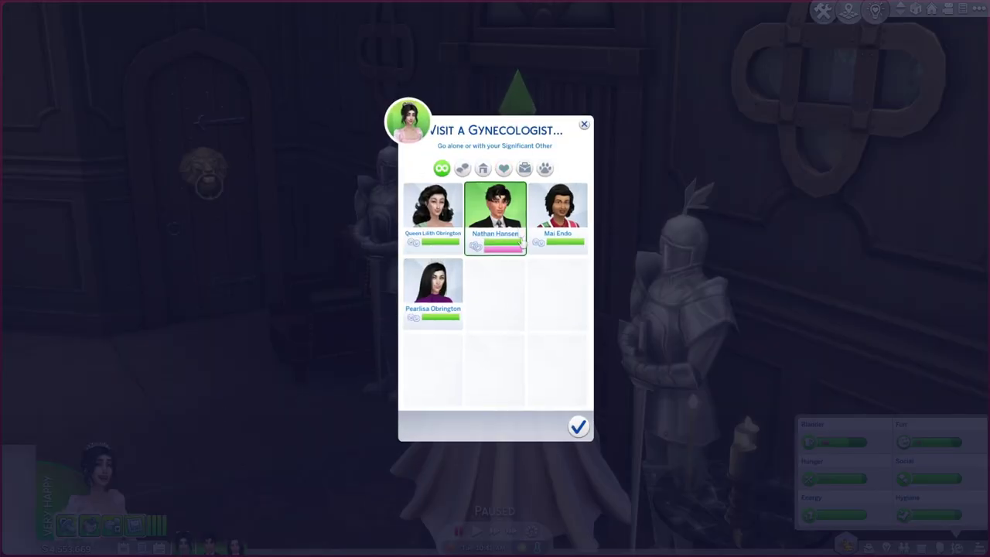
click(585, 420)
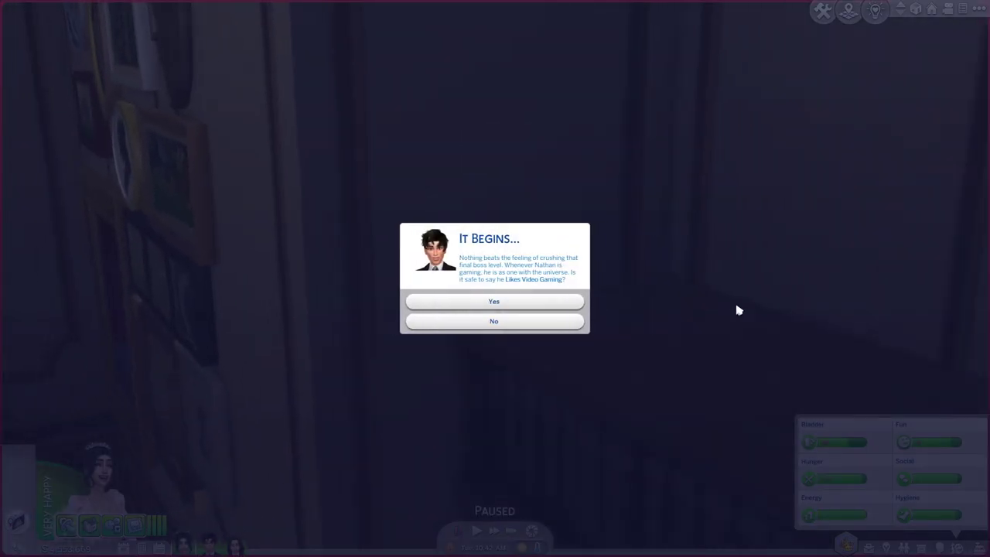
click(568, 323)
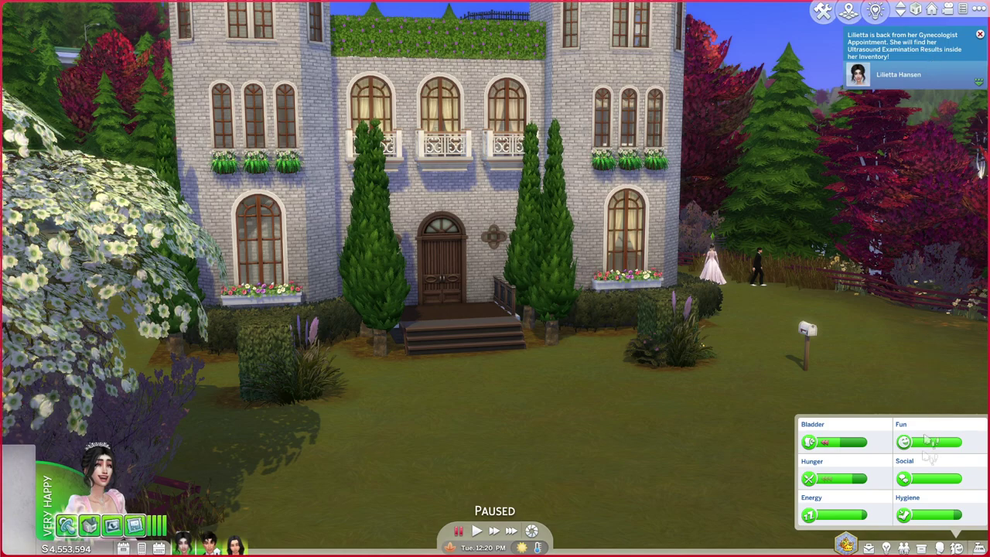
- Open the Sim's inventory to show the ultrasound scan item
click(921, 548)
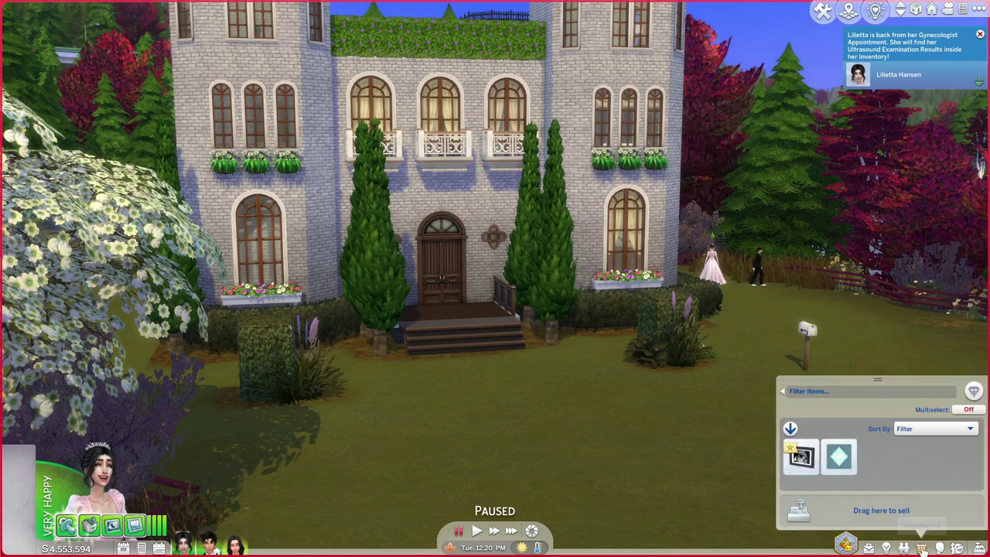
mouse_move(810, 472)
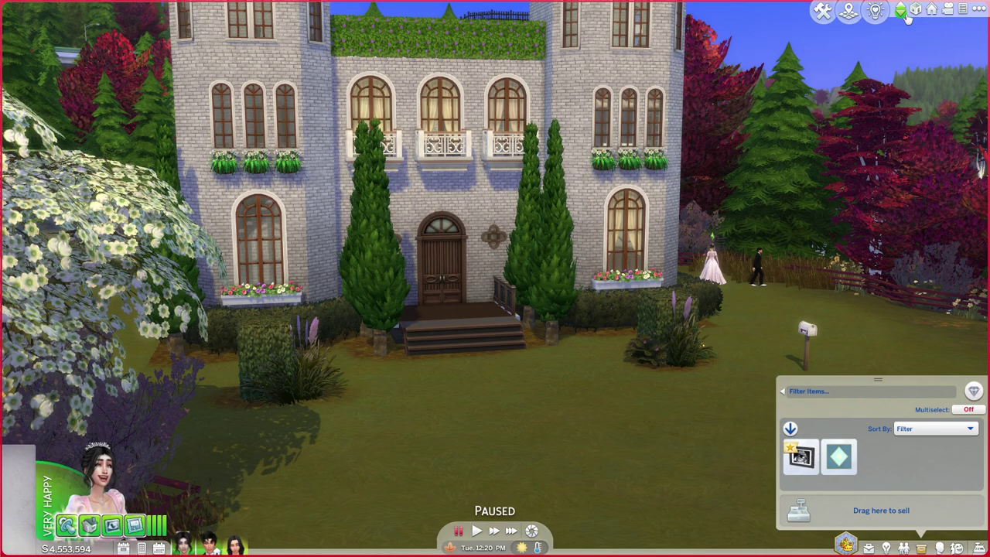
- Bring the nursery into view and place the ultrasound frame on its pink wall
scroll(510, 244, up, 5)
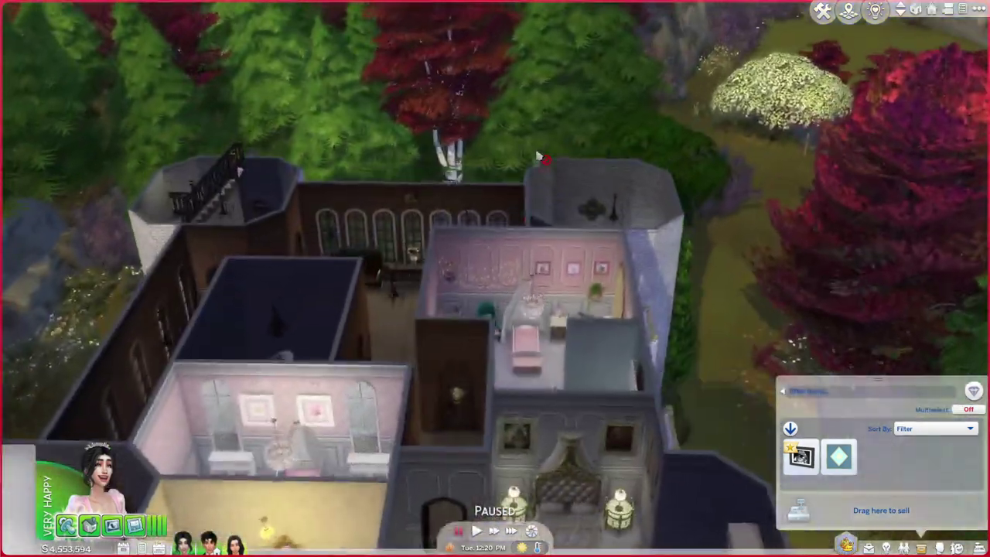
key(a)
key(e)
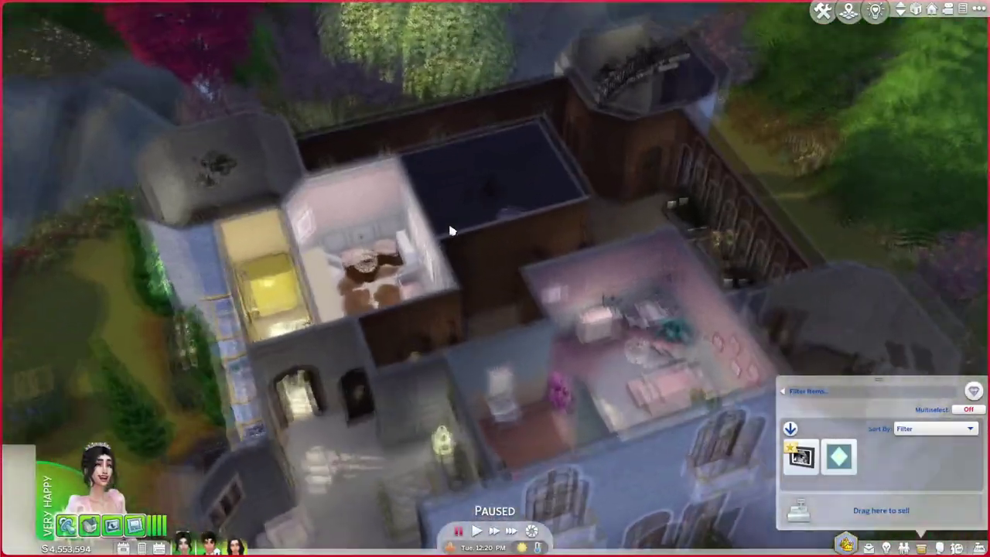
scroll(449, 226, up, 6)
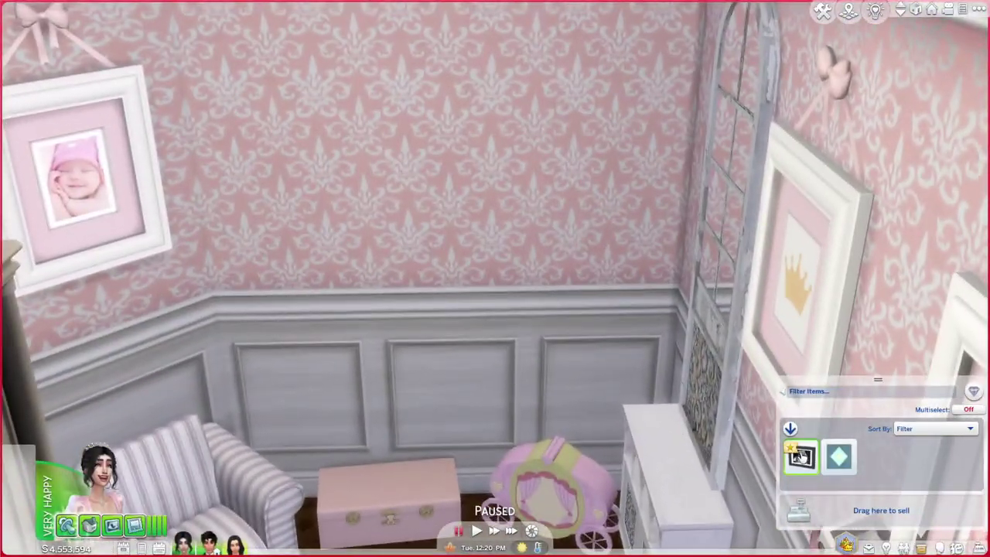
drag(802, 456, 449, 108)
scroll(519, 294, down, 5)
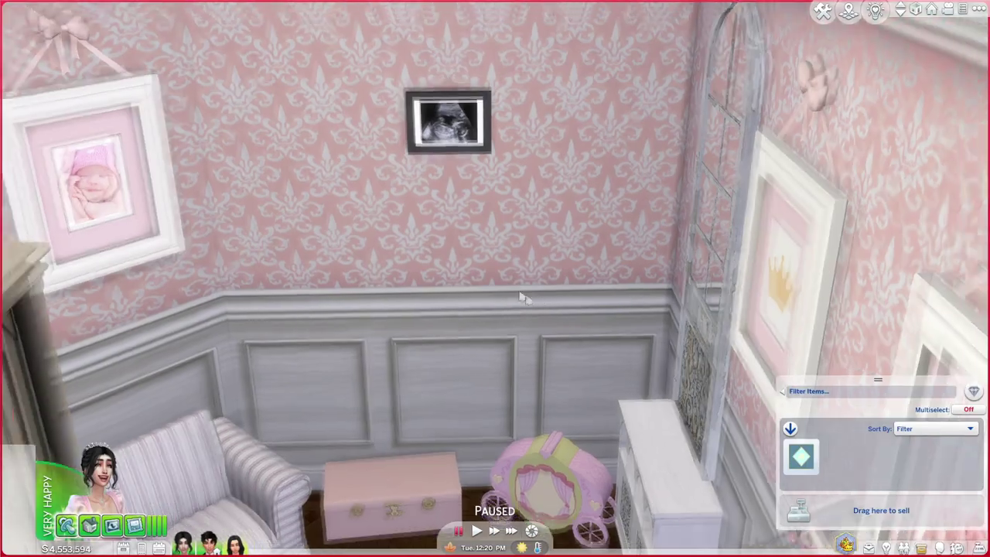
scroll(469, 167, up, 5)
scroll(477, 229, down, 2)
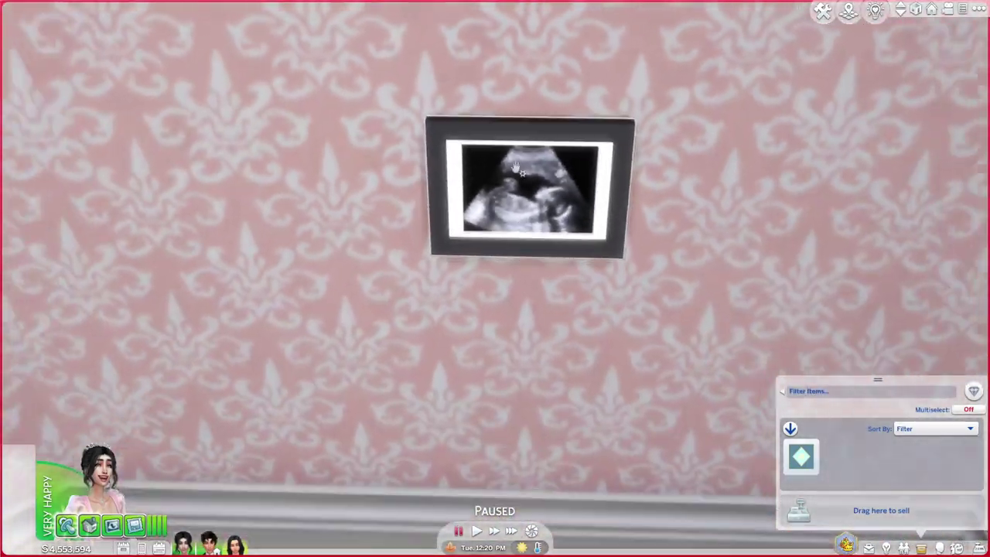
scroll(458, 188, up, 1)
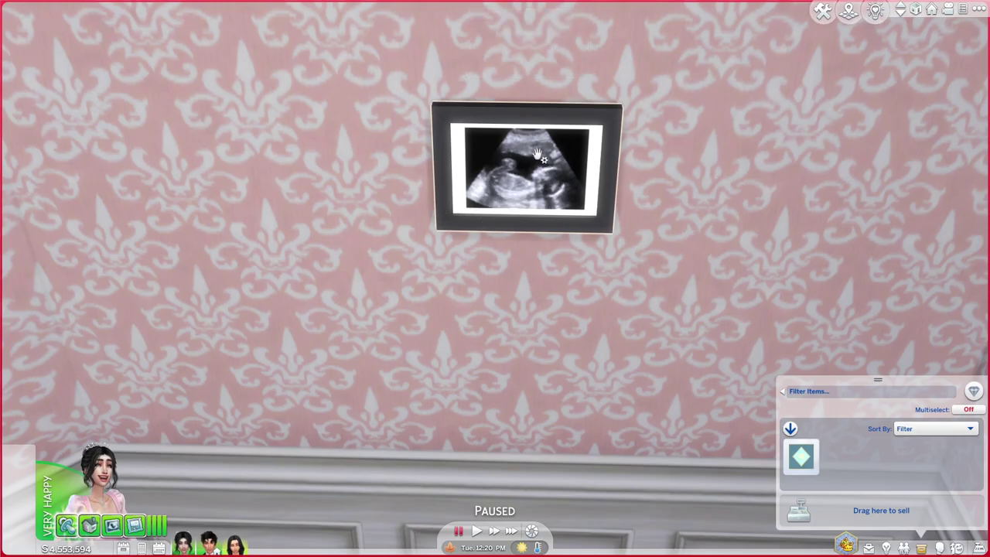
scroll(464, 178, down, 6)
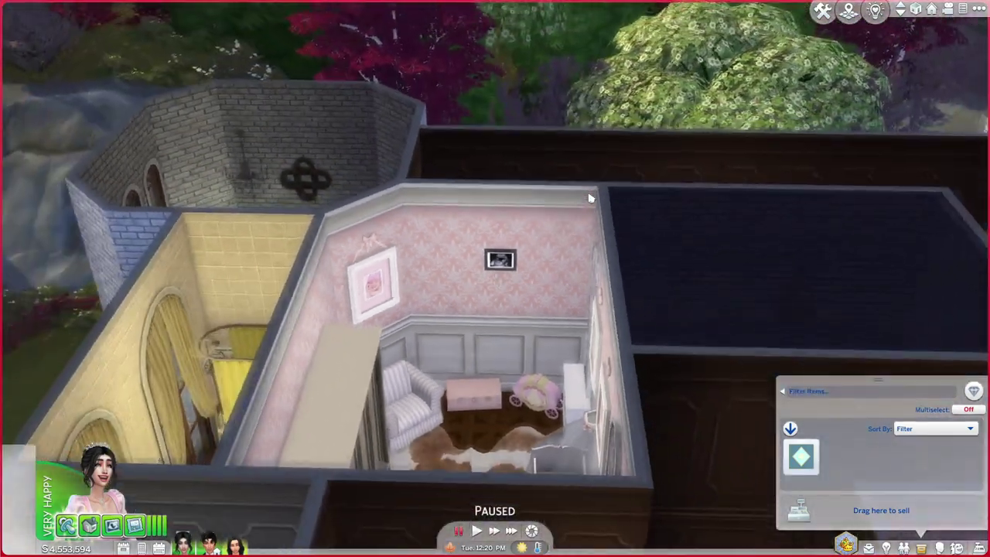
scroll(589, 198, down, 10)
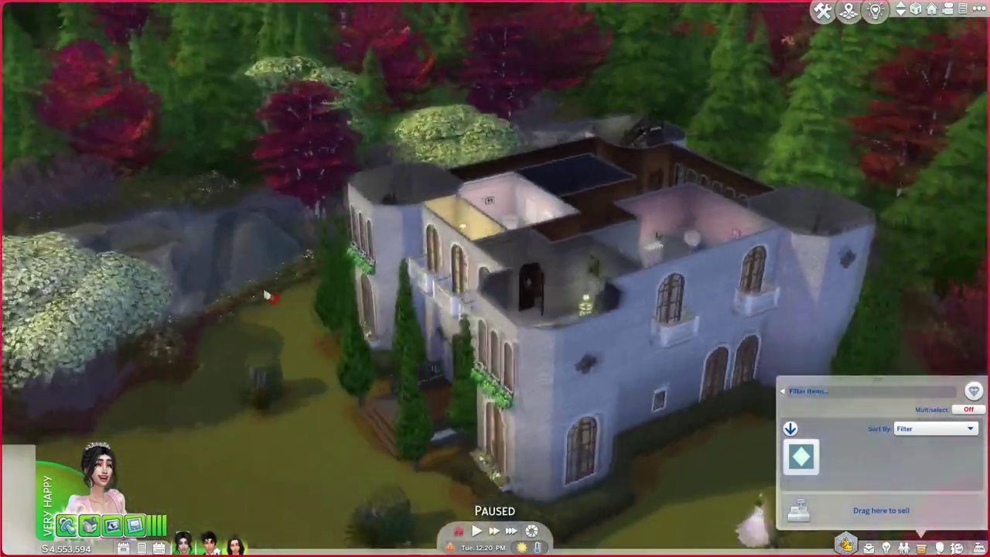